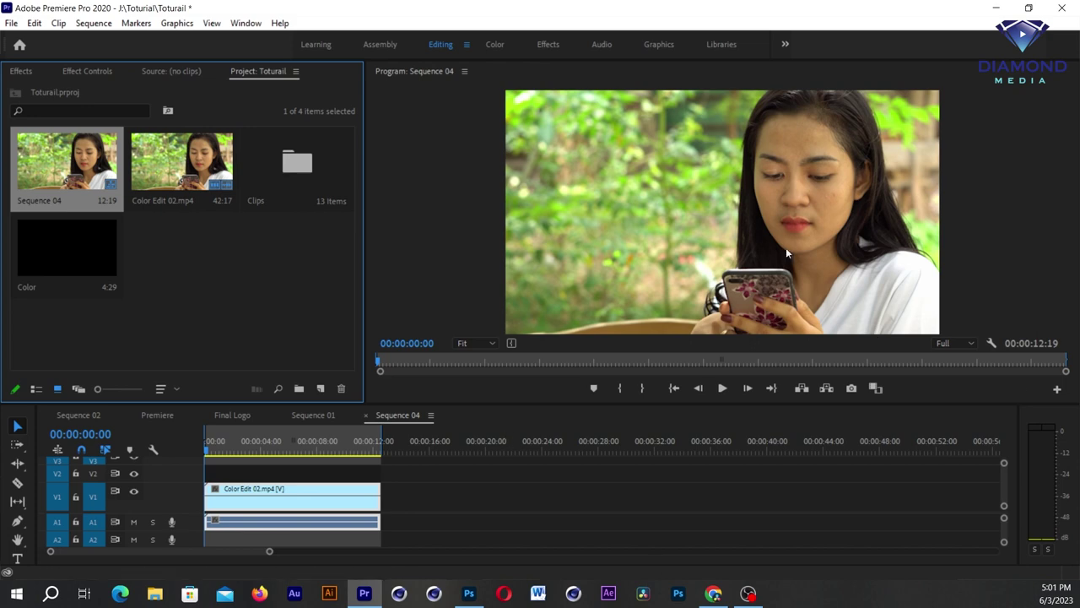
- Switch to the Color workspace and widen the Lumetri Color controls for the clip
click(495, 47)
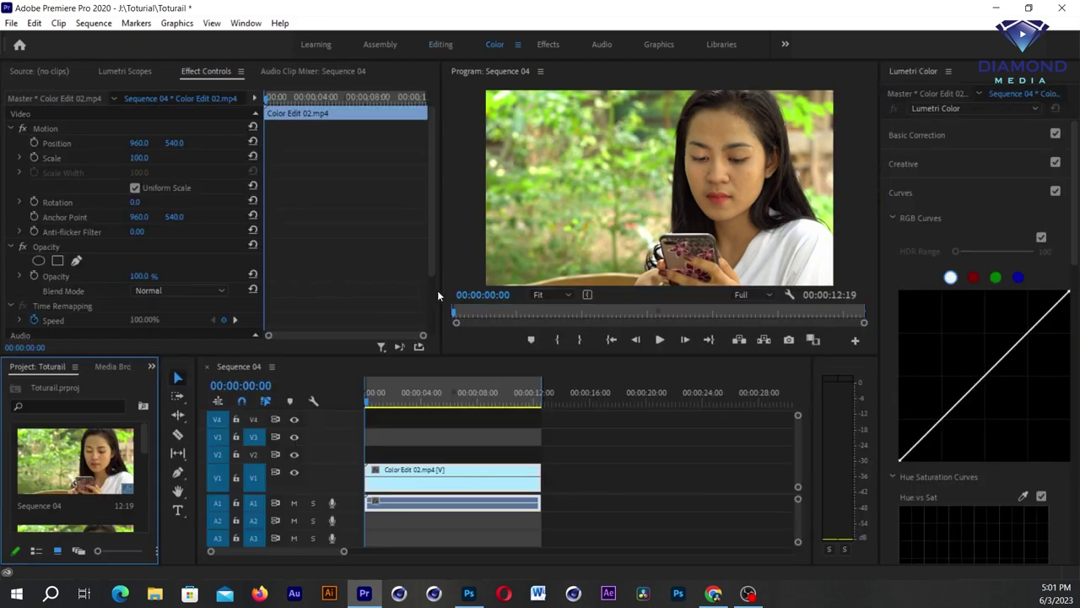
drag(437, 291, 304, 292)
drag(881, 348, 688, 349)
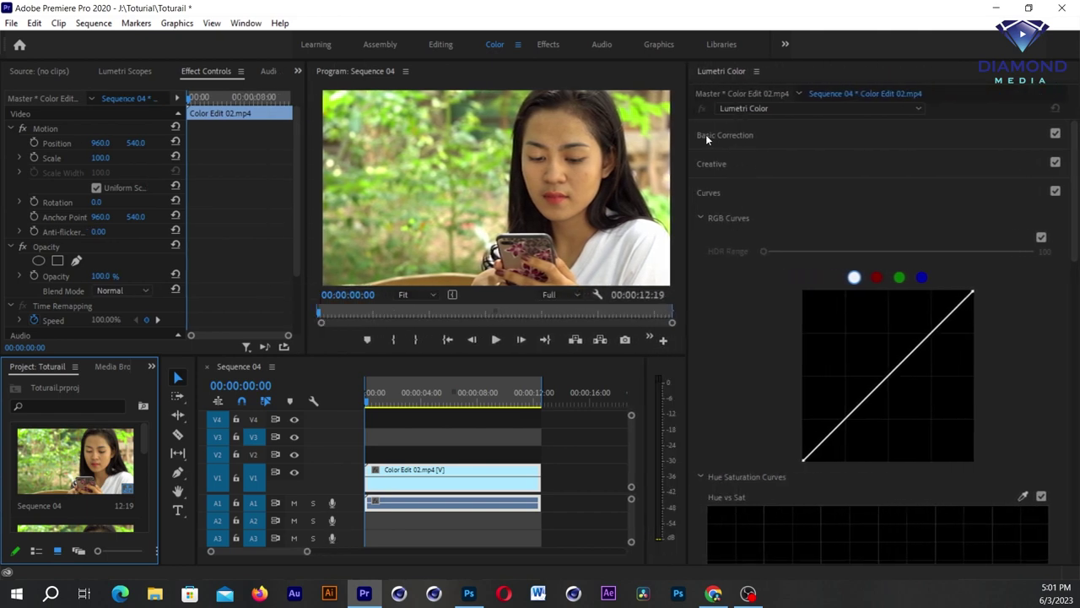
- In Basic Correction, set the clip's Temperature to 5.5, Shadows to 20.5 and Blacks to -0.8
click(727, 137)
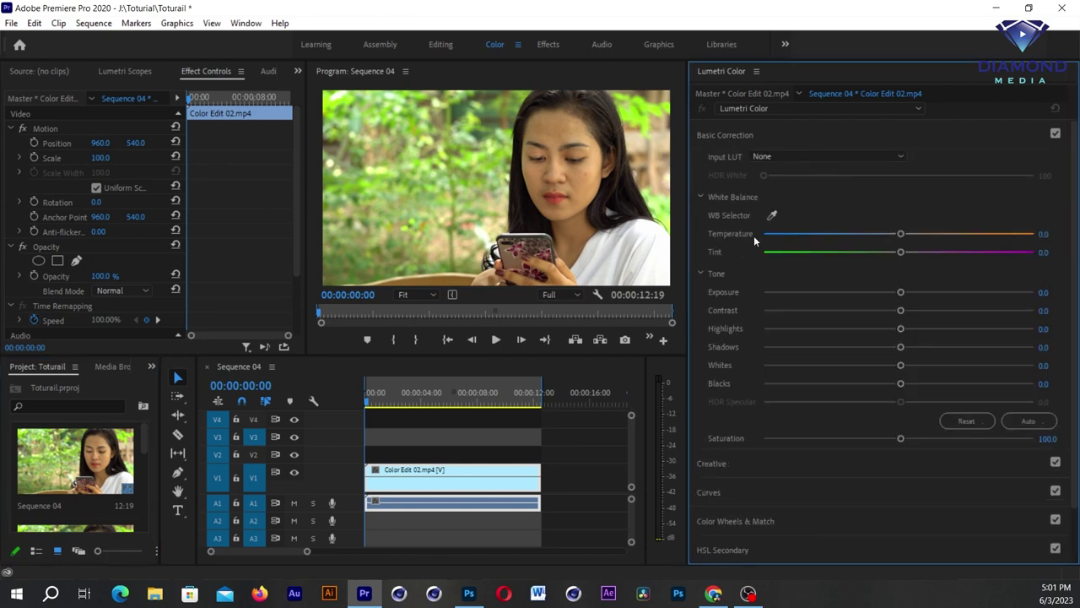
drag(902, 234, 906, 236)
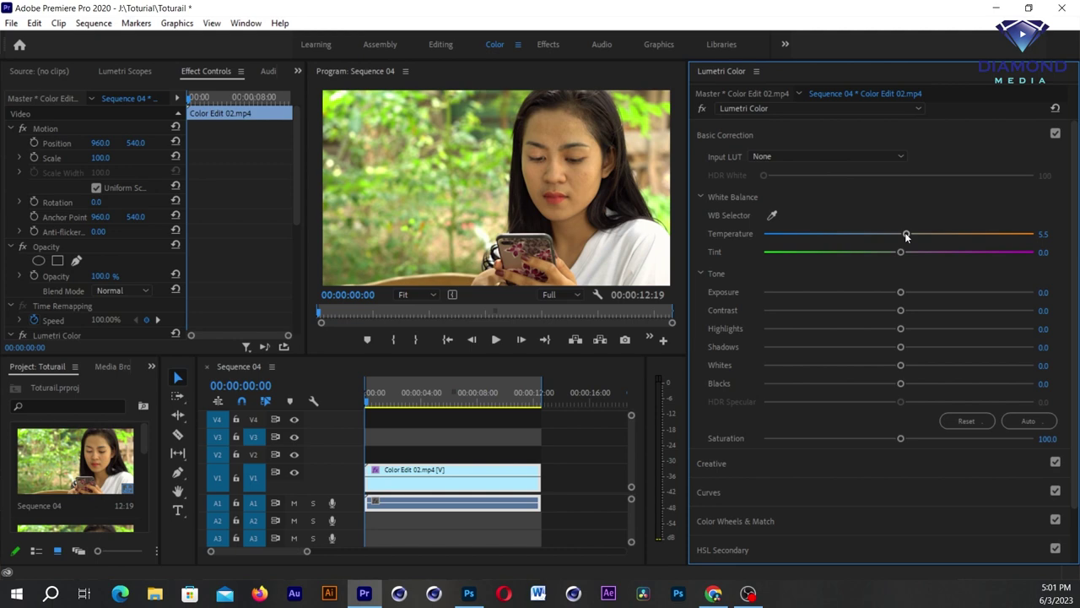
click(919, 347)
mouse_move(919, 349)
mouse_down()
mouse_move(907, 348)
mouse_move(926, 348)
mouse_up()
mouse_move(901, 384)
mouse_down()
mouse_move(917, 386)
mouse_move(887, 384)
mouse_move(897, 389)
mouse_up()
- Brighten the clip's midtones by raising the middle of the white RGB curve slightly
drag(1075, 181, 1077, 247)
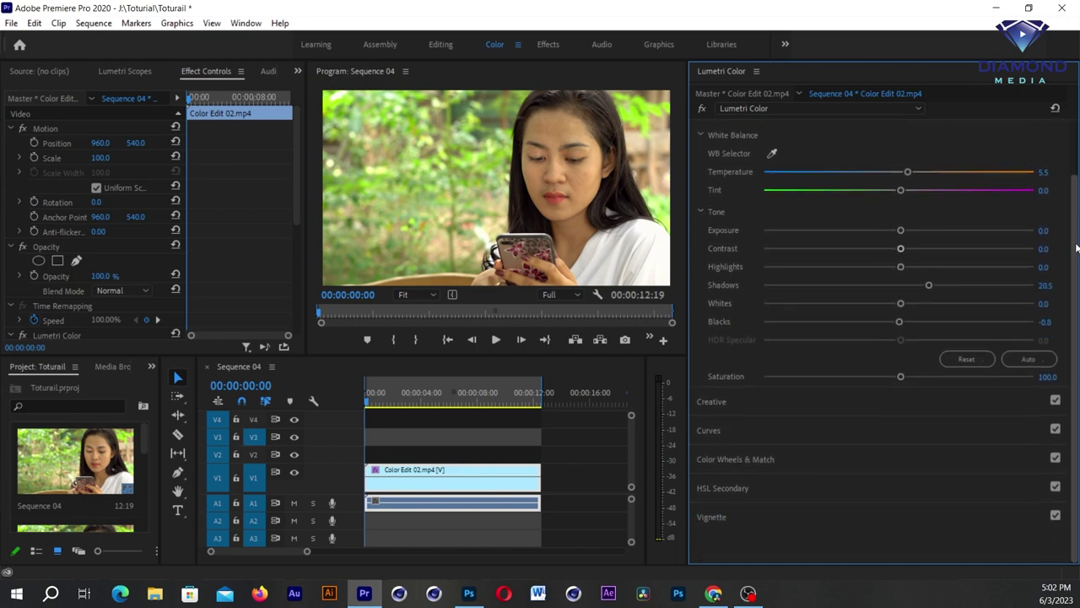
click(720, 434)
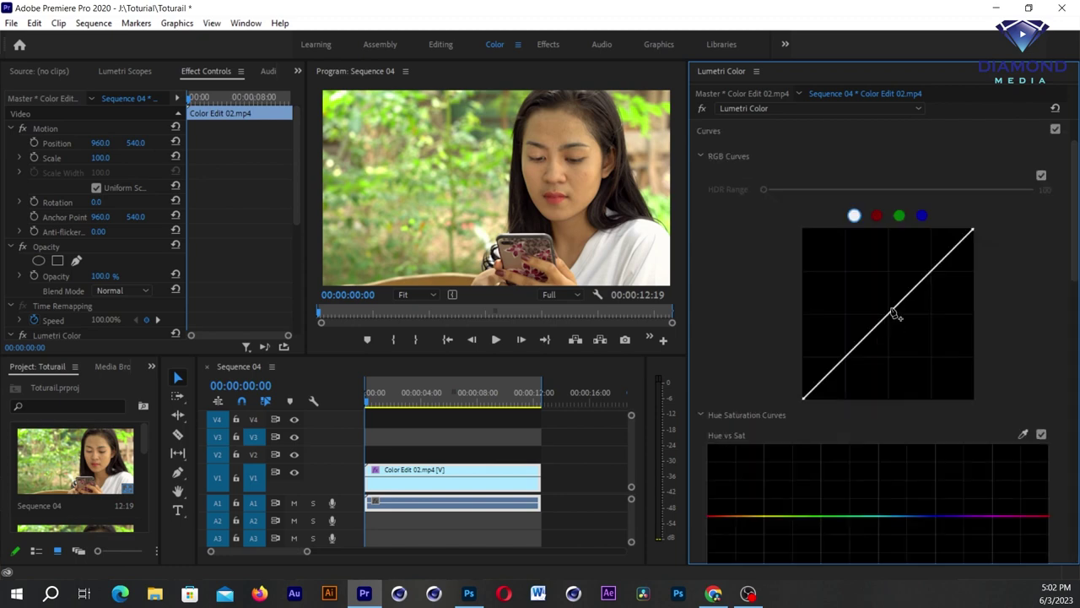
drag(891, 311, 886, 308)
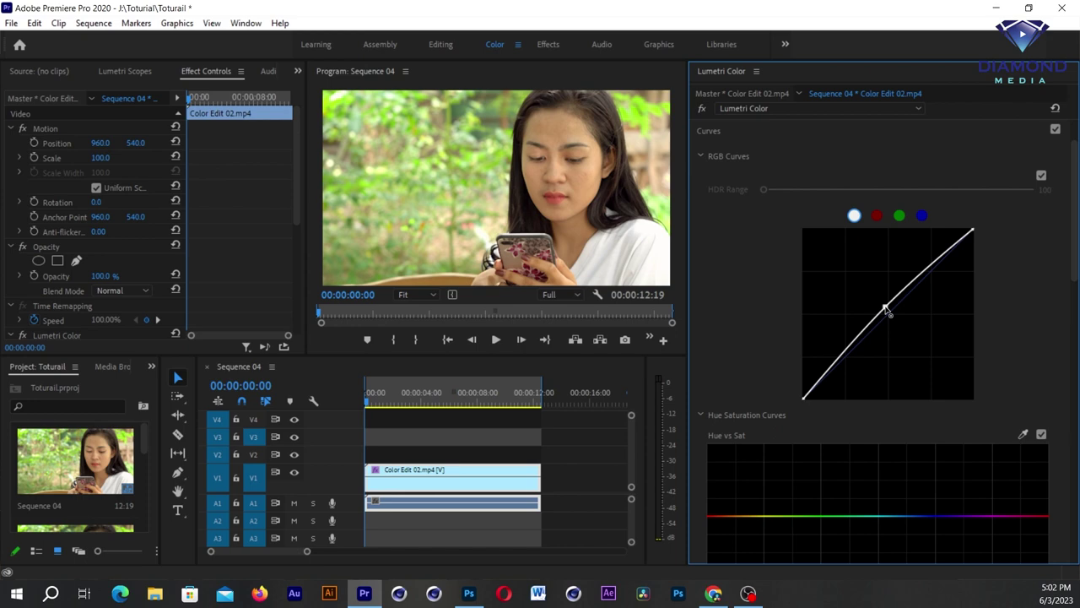
- Raise the greens on the Hue vs Sat curve between anchor points at yellow and cyan-green
drag(1075, 218, 1076, 280)
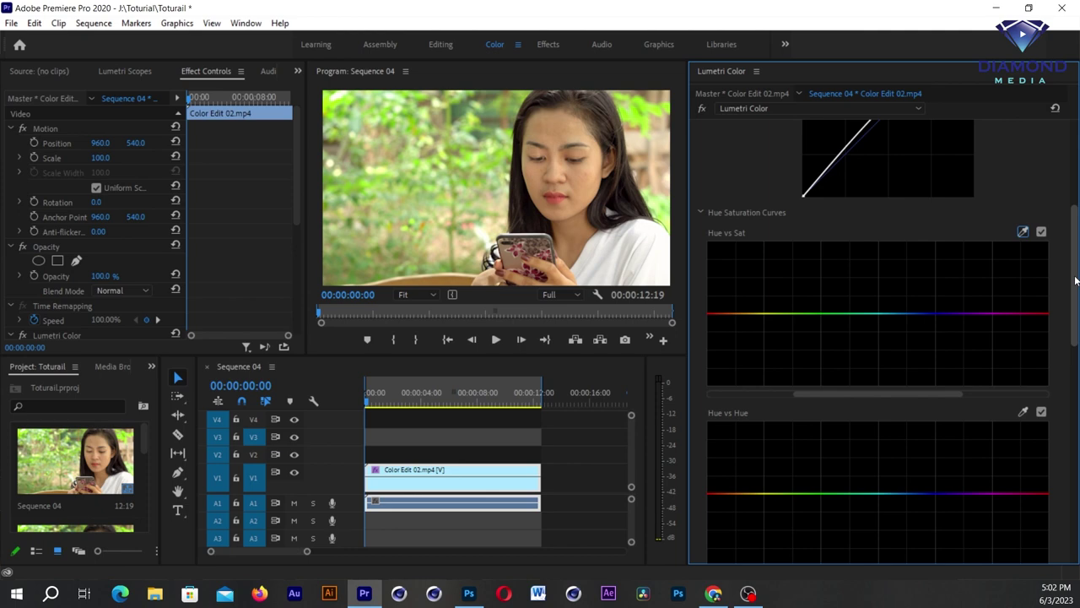
click(763, 316)
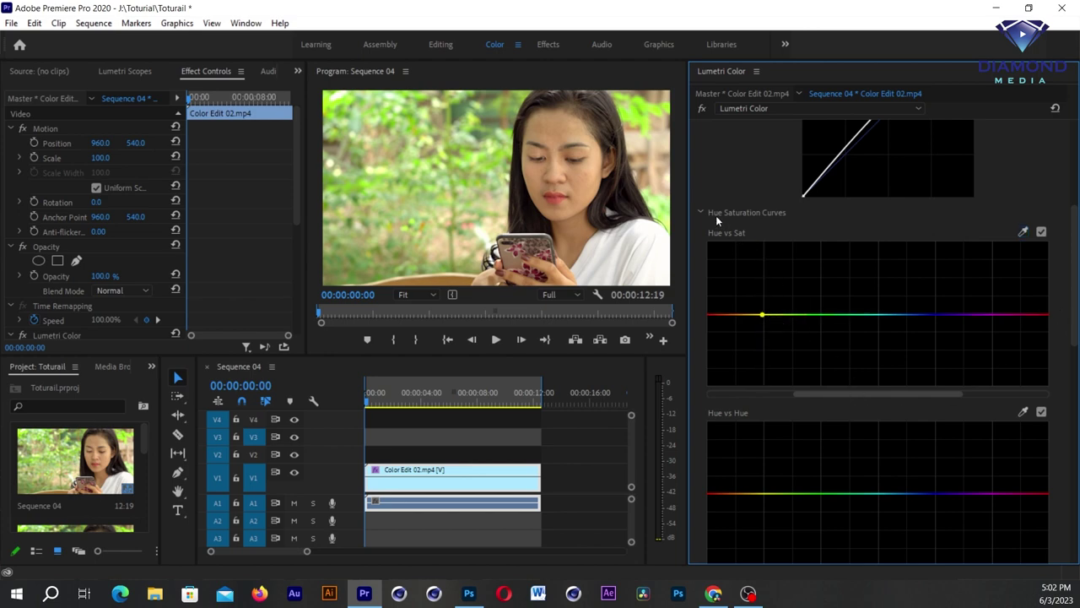
click(851, 314)
drag(805, 314, 804, 296)
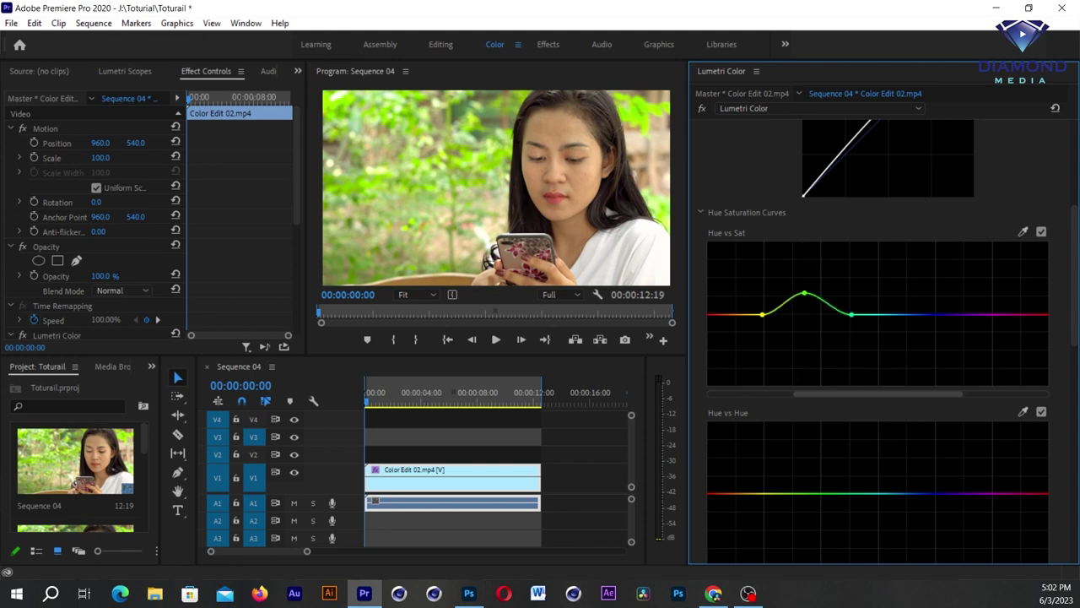
- Lower the greens slightly on the Hue vs Hue curve between anchor points at yellow and cyan-green
drag(1075, 323, 1075, 354)
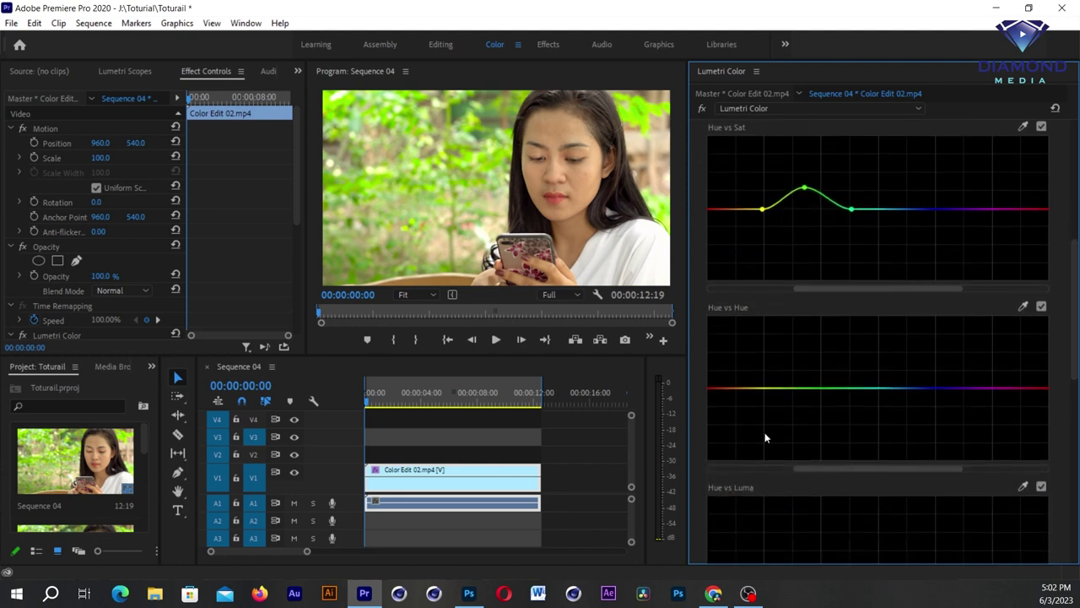
click(753, 388)
click(847, 388)
mouse_move(809, 389)
mouse_down()
mouse_move(809, 379)
mouse_move(811, 404)
mouse_up()
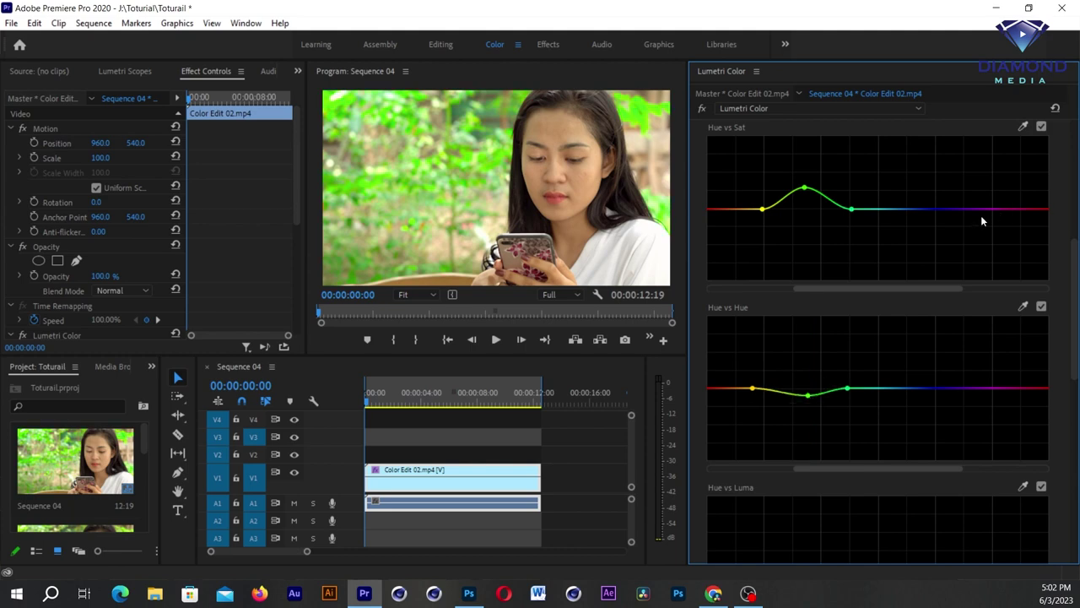
- Return to the Editing workspace, enlarge the program preview slightly and put the playhead at the sequence start
drag(1077, 269, 1075, 135)
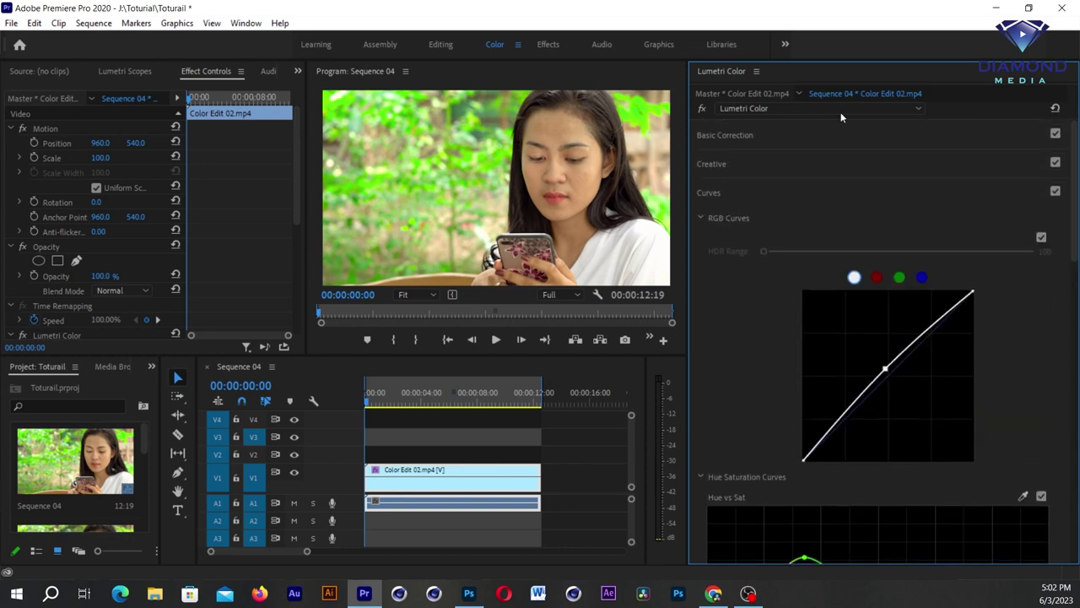
click(440, 44)
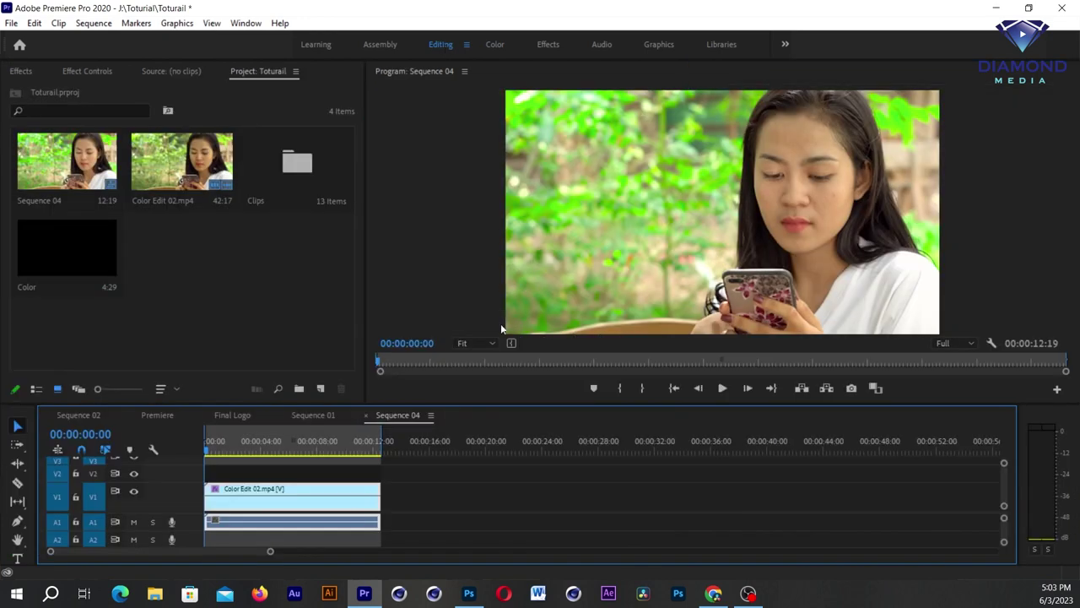
drag(472, 403, 473, 408)
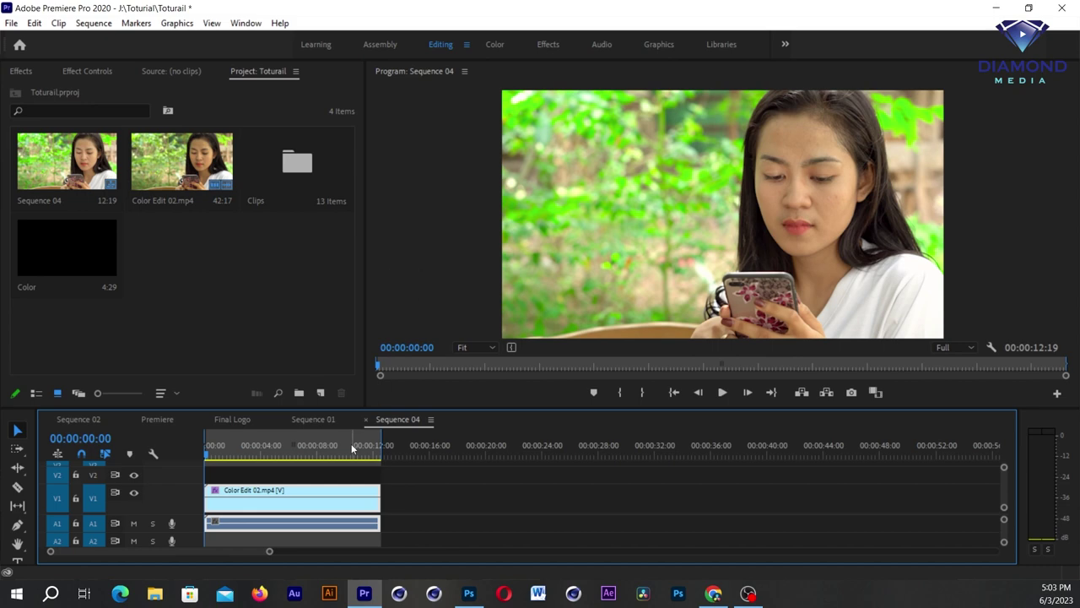
drag(222, 445, 203, 456)
- Create a 1920 x 1080 adjustment layer at 29.97 fps and name it Smooth skin
click(321, 394)
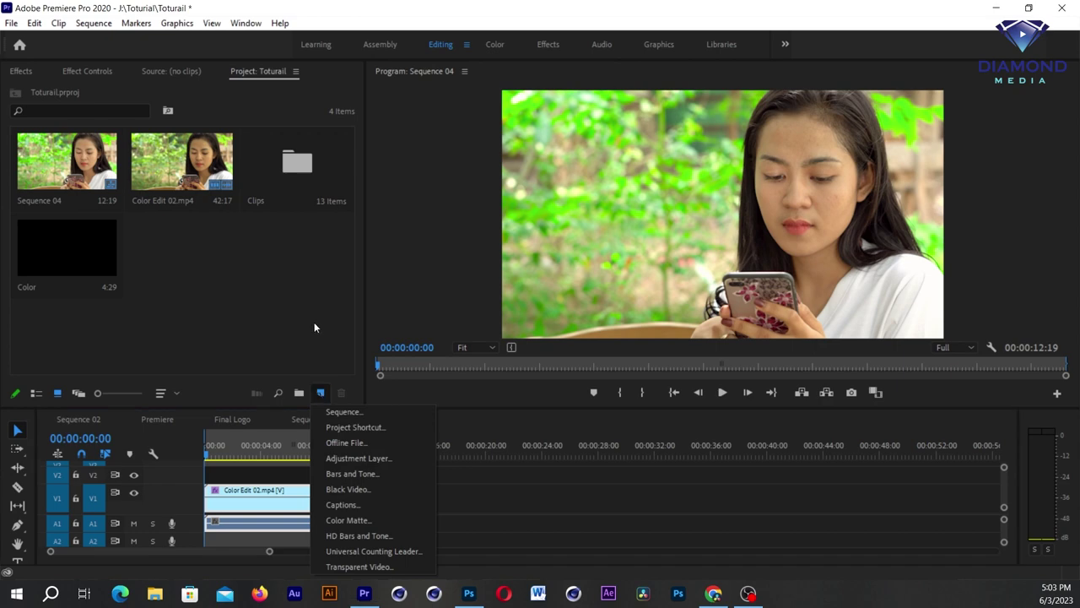
click(300, 71)
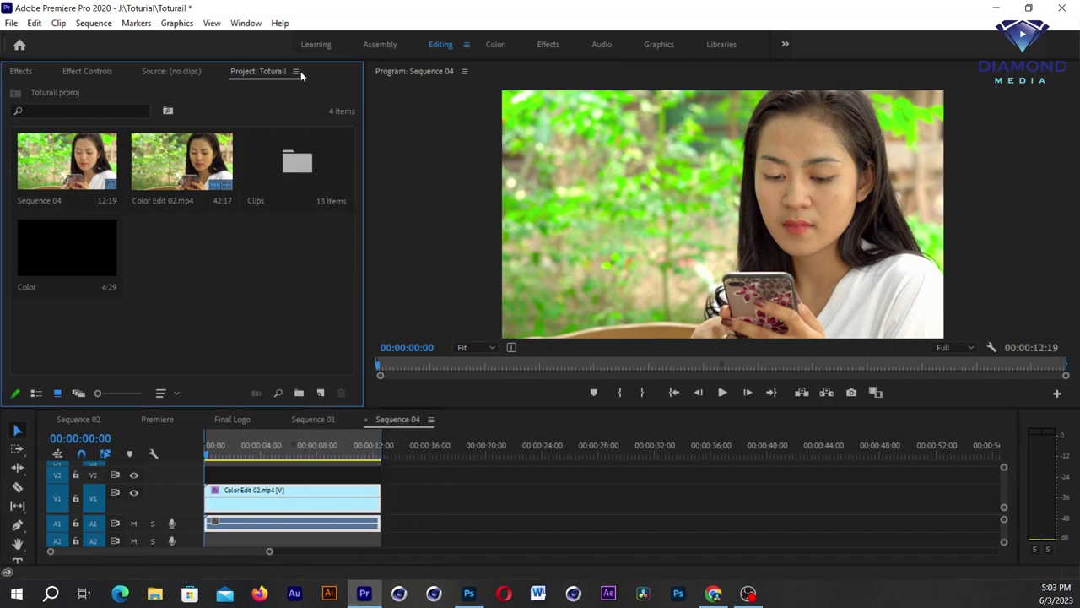
click(321, 394)
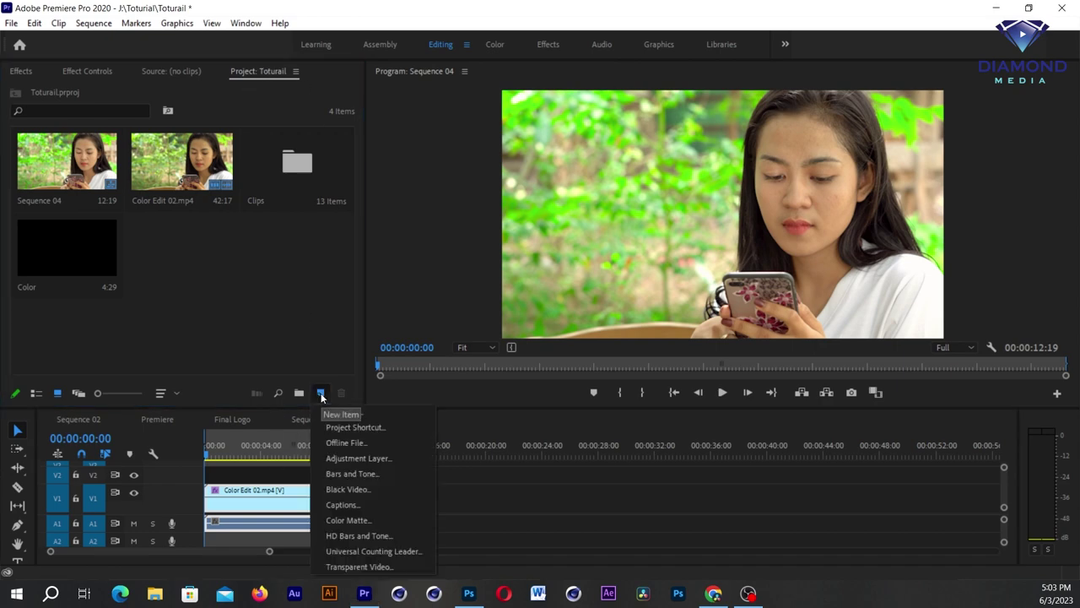
click(352, 460)
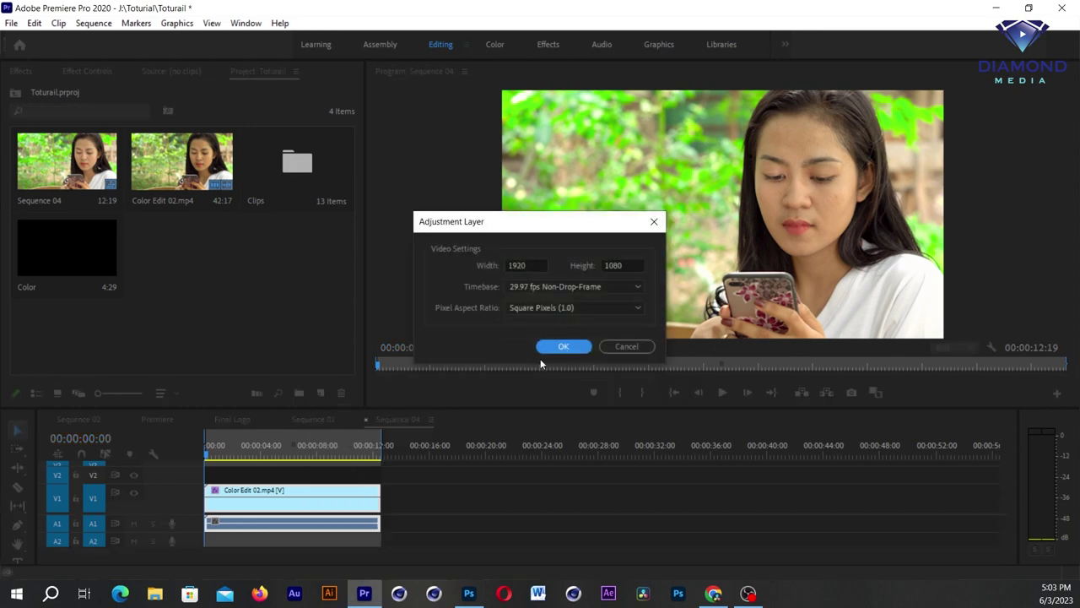
click(563, 347)
text(skin)
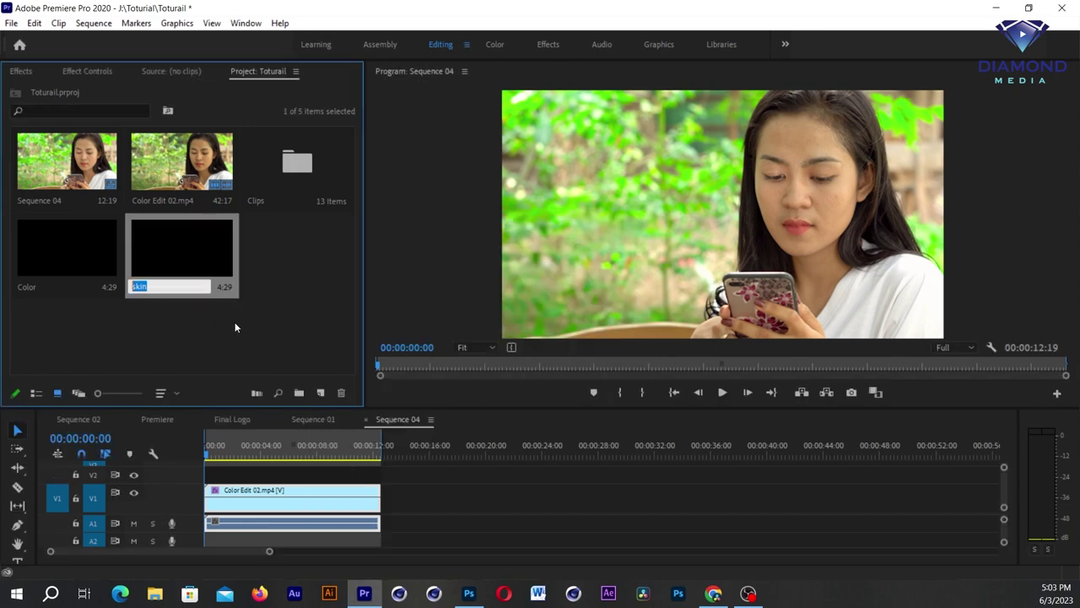
text(Smooth skin)
click(228, 333)
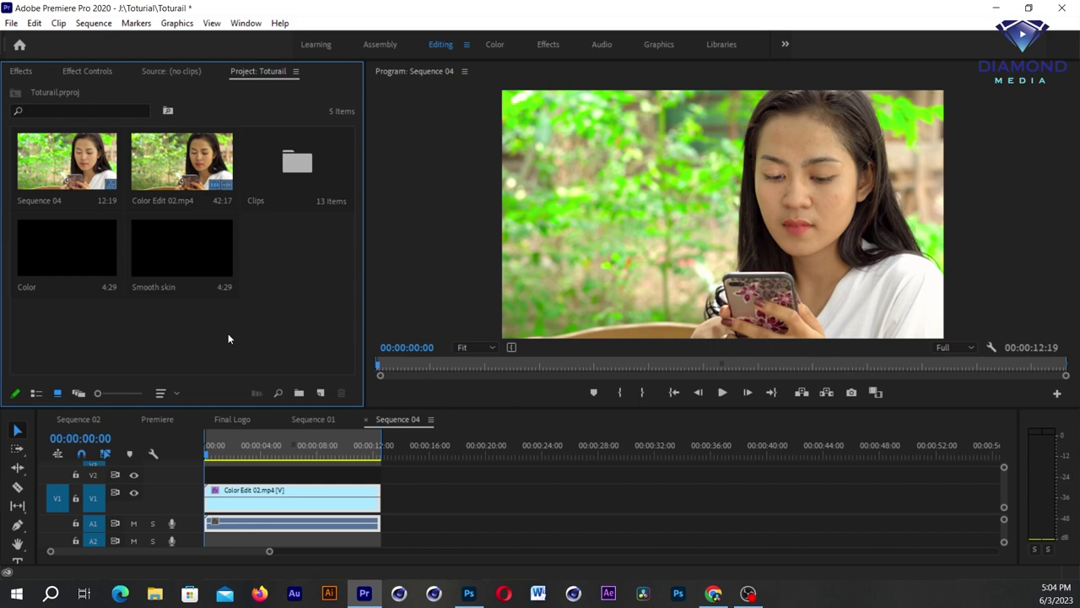
- Place the Smooth skin adjustment layer on V2 over the full length of the clip and select it
drag(176, 260, 380, 477)
click(278, 445)
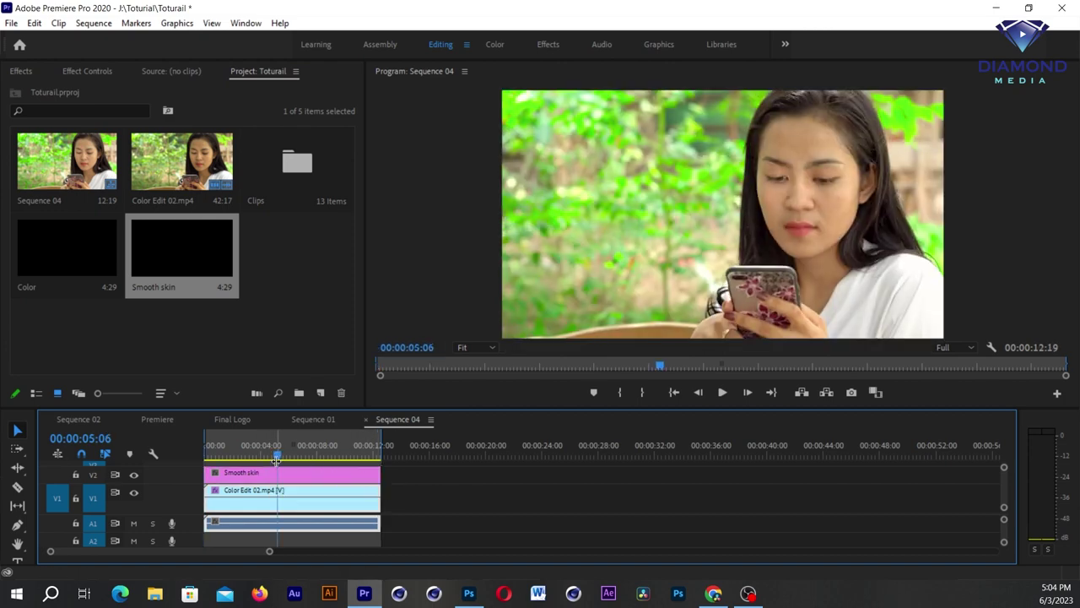
click(277, 477)
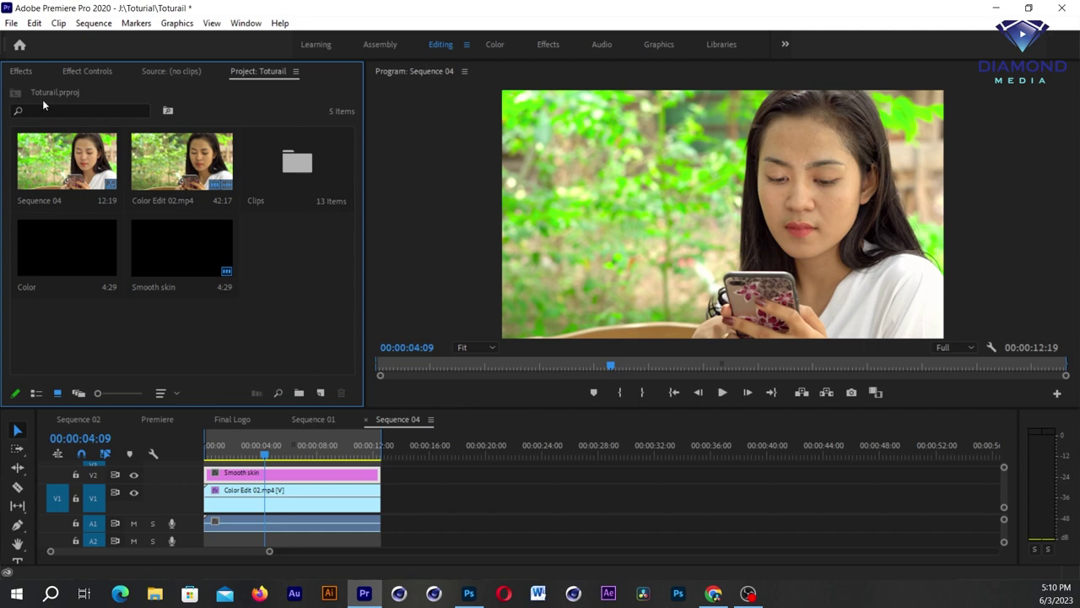
- Apply the Cosmo II effect from RG Magic Bullet to the Smooth skin adjustment layer
click(19, 72)
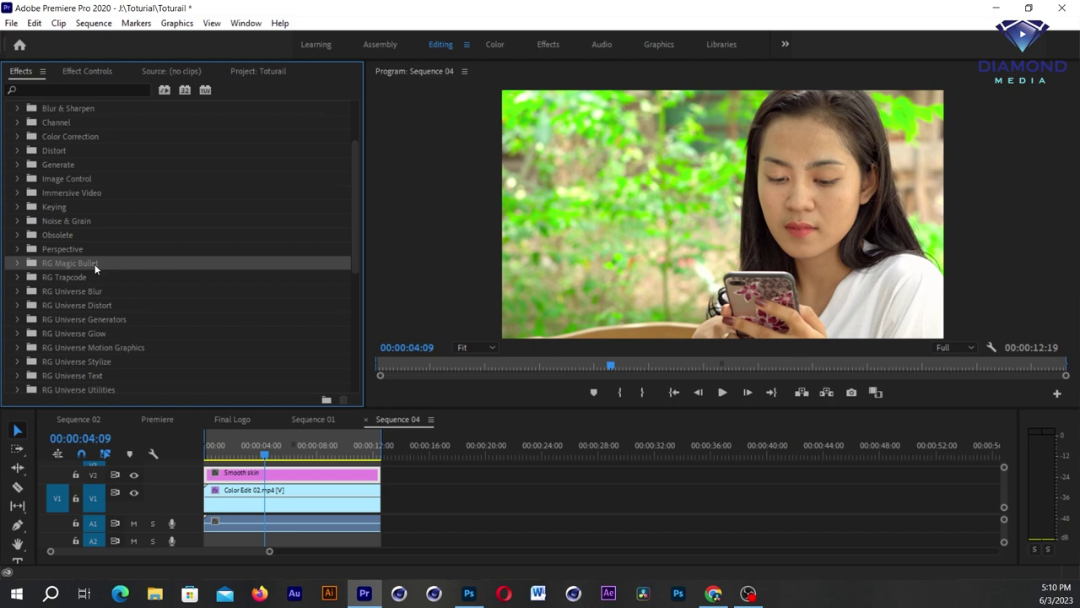
click(17, 264)
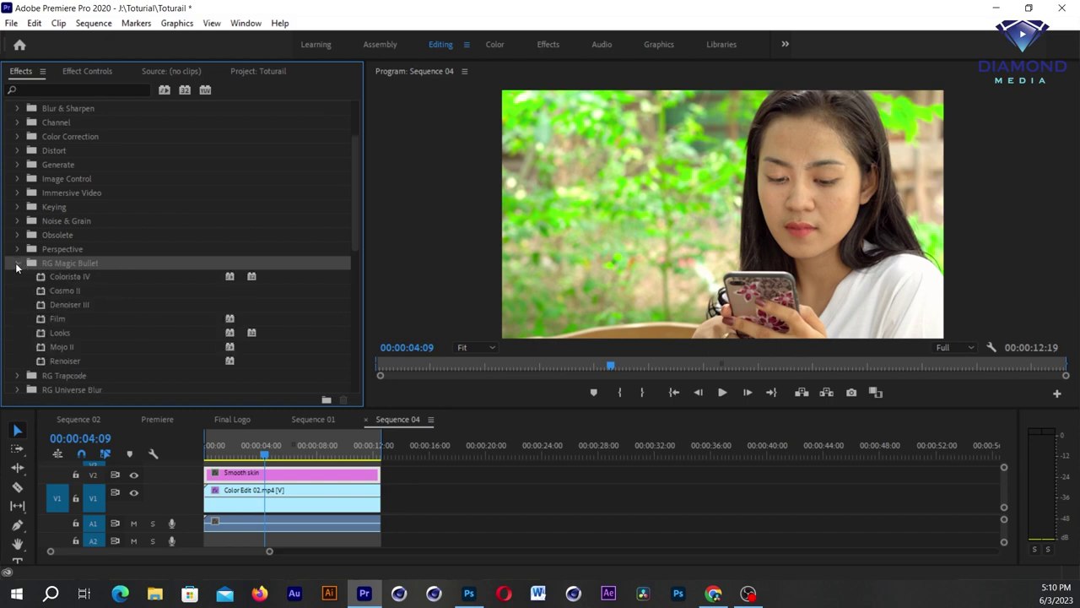
click(63, 292)
drag(63, 294, 258, 474)
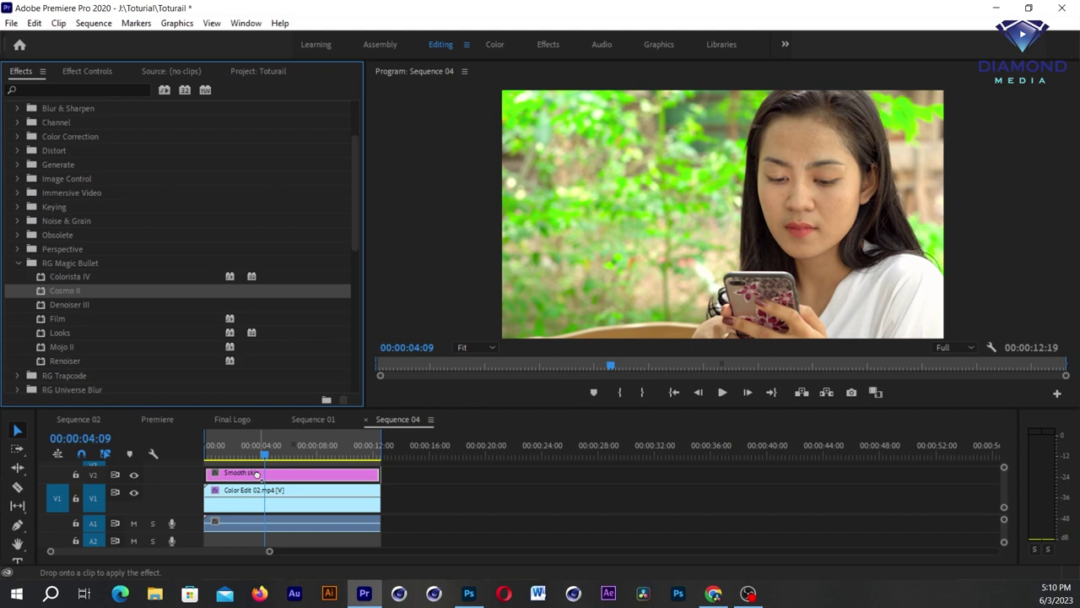
drag(258, 474, 258, 477)
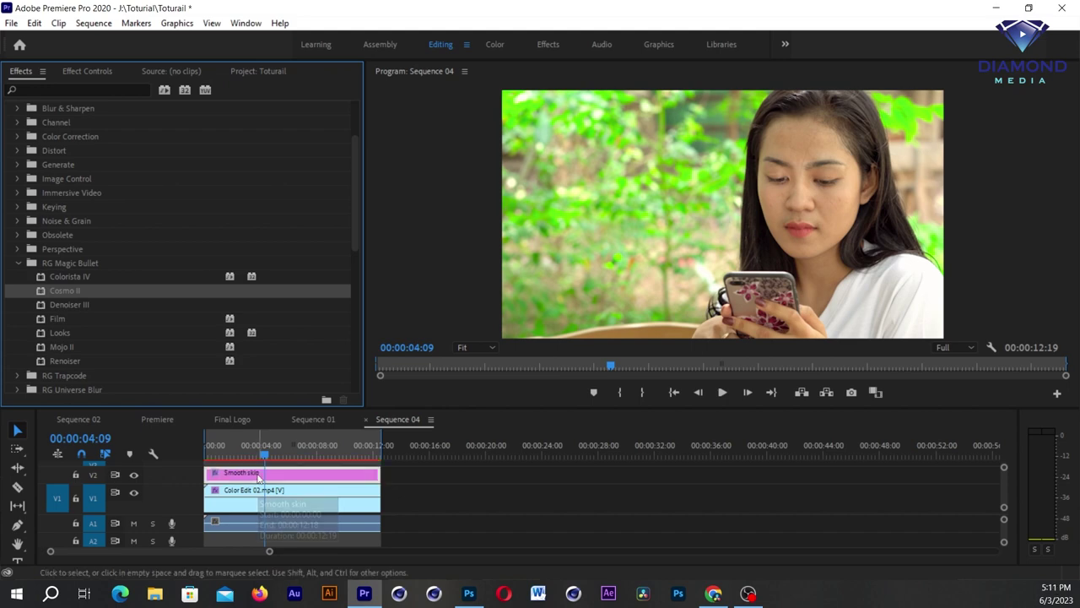
- Set Cosmo II's Skin Sample by picking the skin tone from the woman's cheek in the preview
click(101, 72)
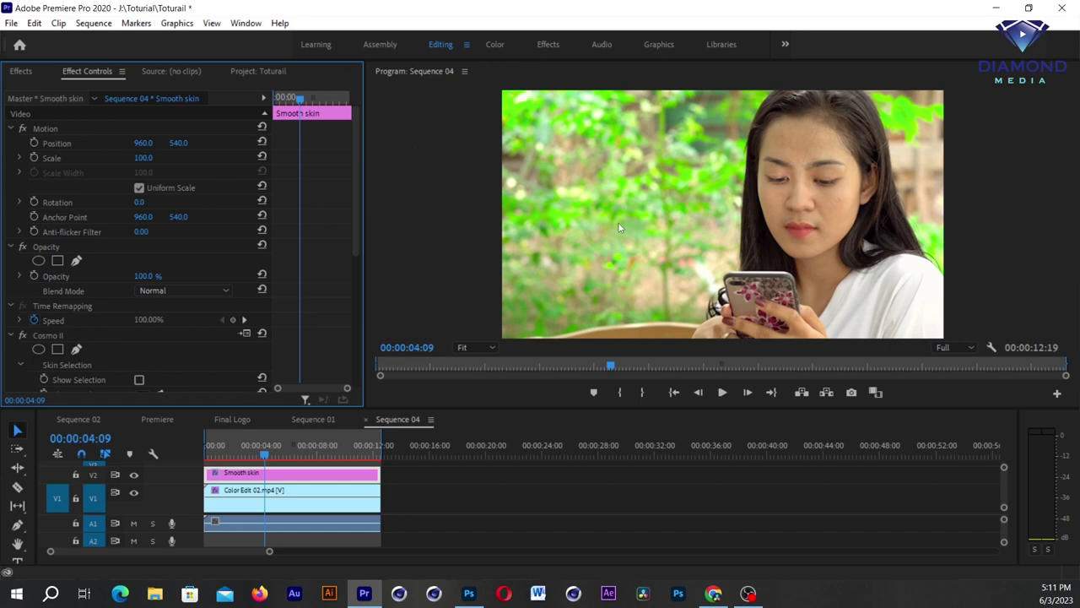
click(493, 347)
click(478, 441)
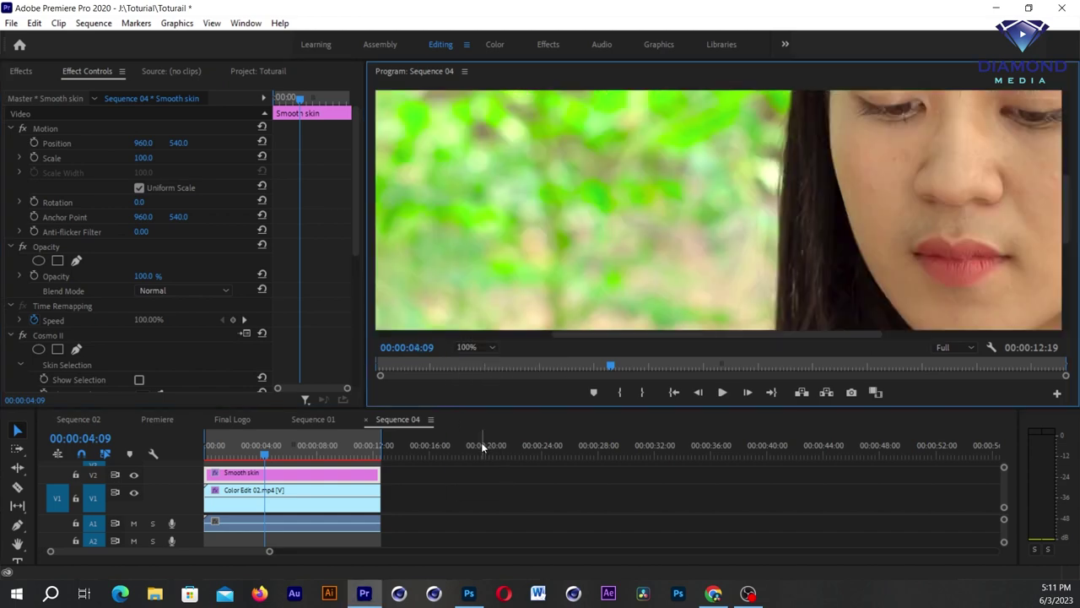
click(18, 544)
drag(869, 236, 594, 211)
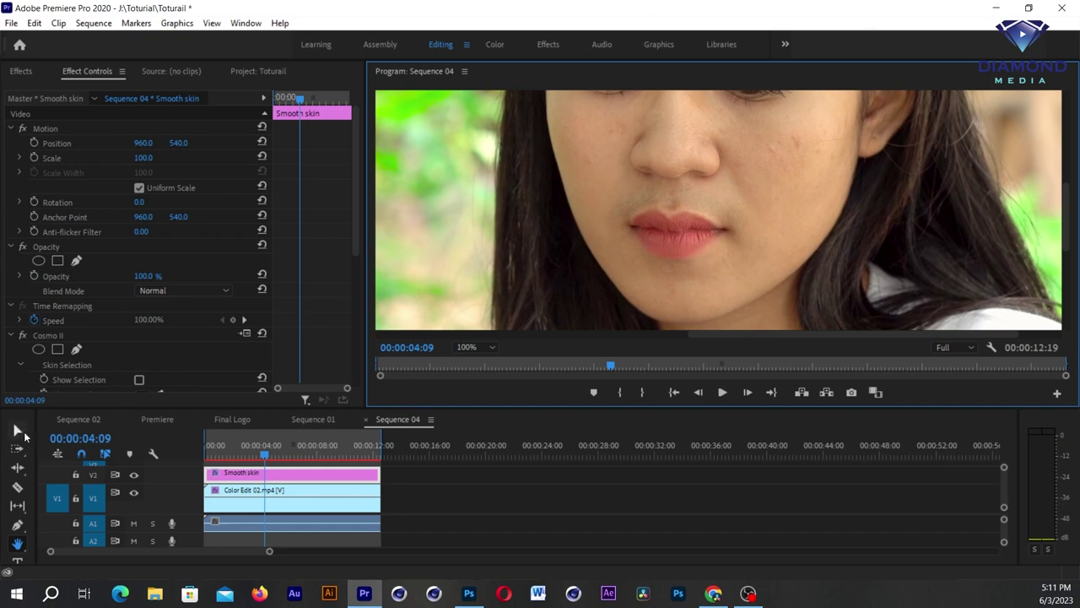
click(16, 430)
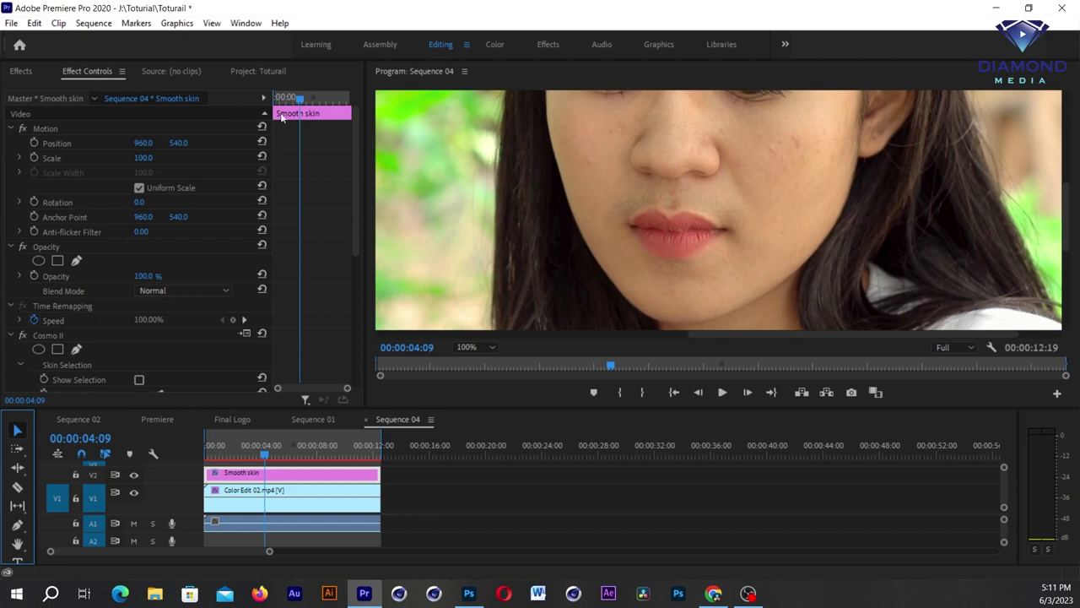
drag(355, 126, 347, 203)
click(56, 193)
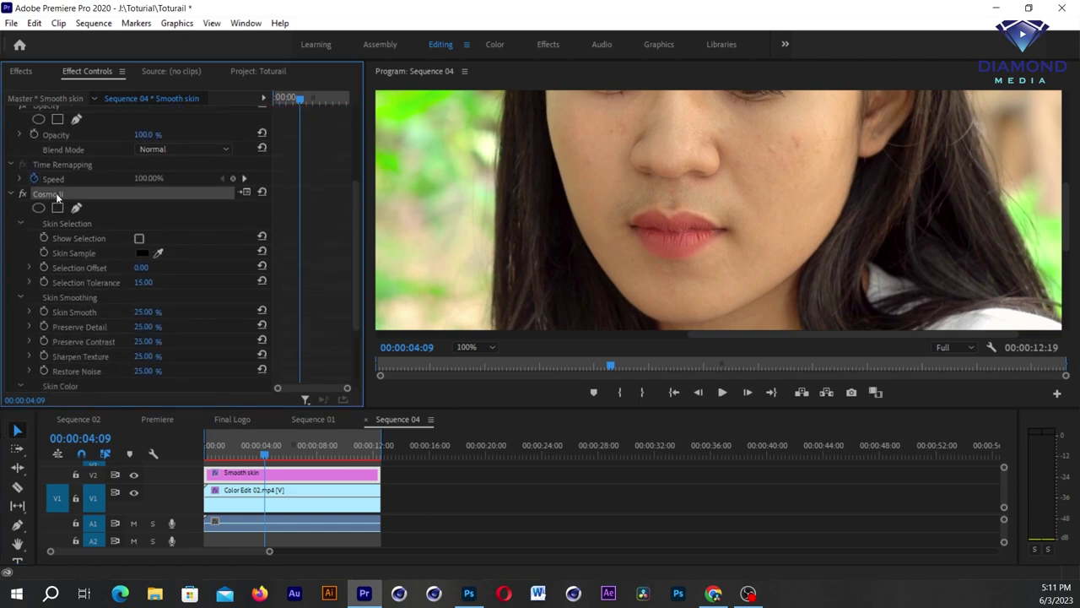
drag(353, 188, 356, 217)
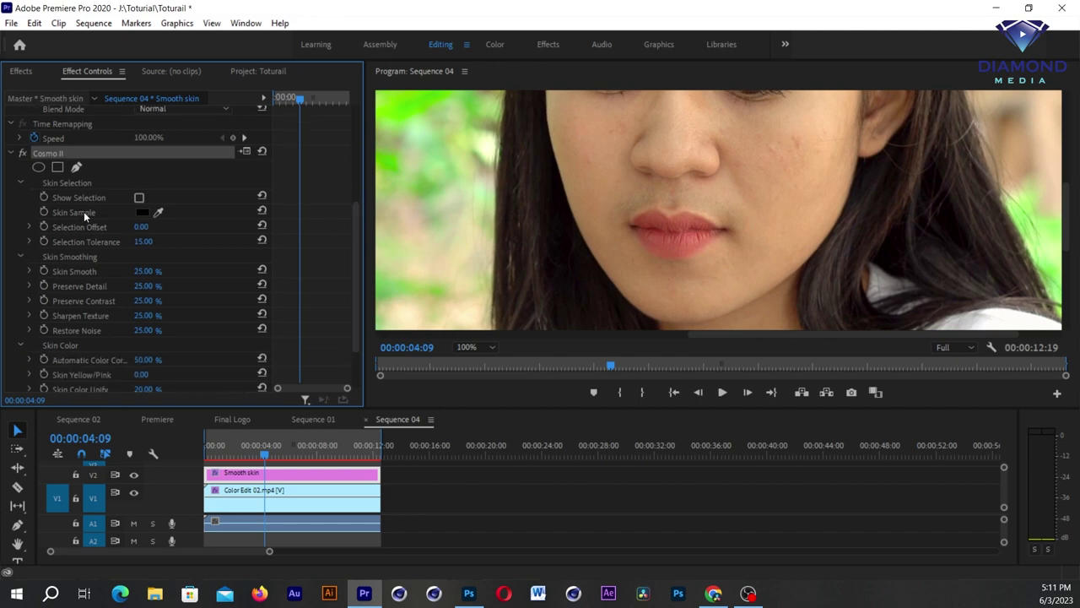
click(159, 212)
click(779, 208)
- Set Cosmo II's Selection Tolerance to 66 and Skin Smooth to 60%
drag(145, 241, 153, 241)
drag(149, 271, 153, 242)
drag(141, 242, 154, 241)
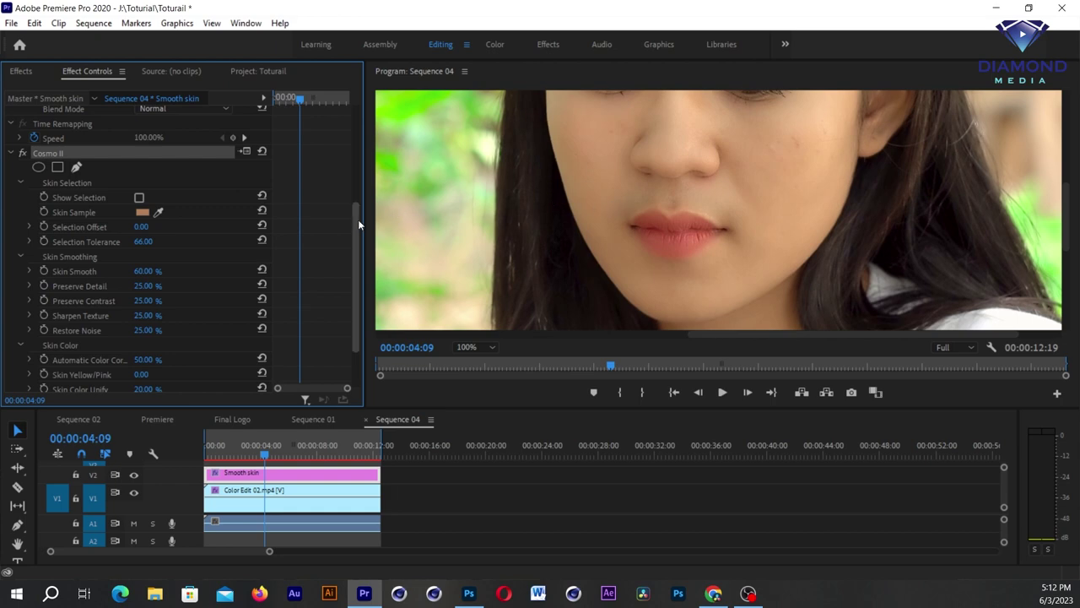
- Set Cosmo II's Restore Noise to 85%
drag(355, 222, 356, 233)
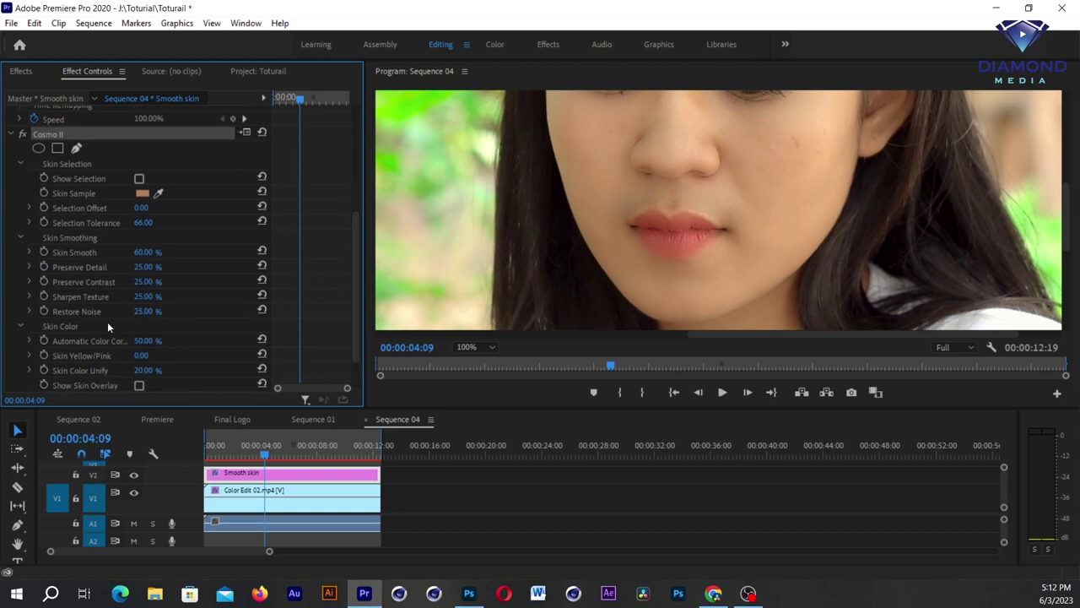
click(143, 310)
text(30)
key(Return)
mouse_move(148, 311)
mouse_down()
mouse_move(160, 310)
mouse_move(145, 310)
mouse_up()
drag(146, 312, 140, 312)
scroll(357, 237, up, 1)
- Fit the whole frame in the preview and scrub through the sequence to check the skin smoothing
click(492, 347)
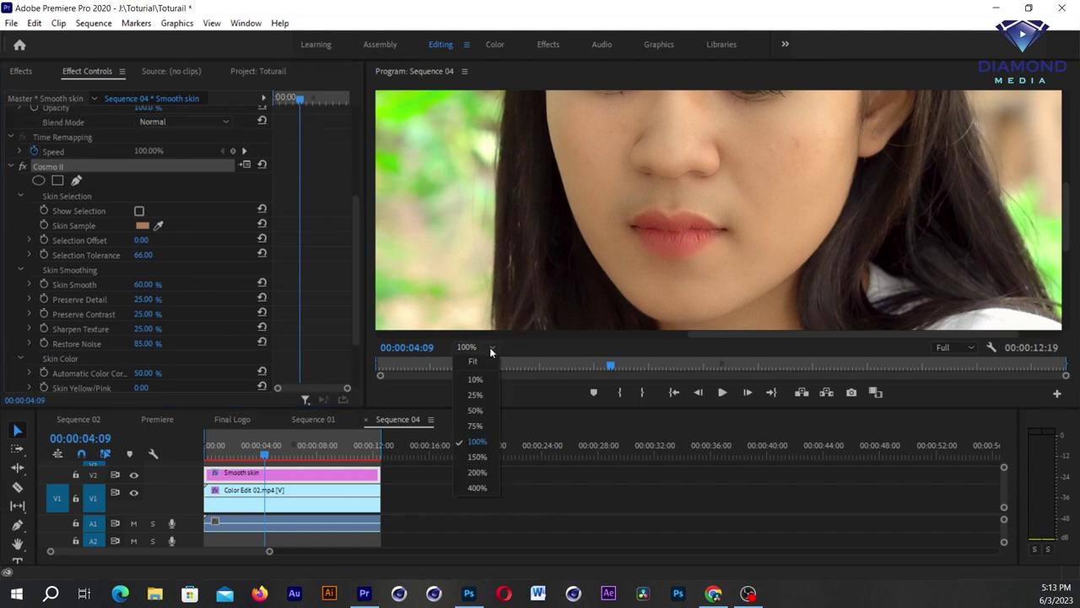
click(483, 355)
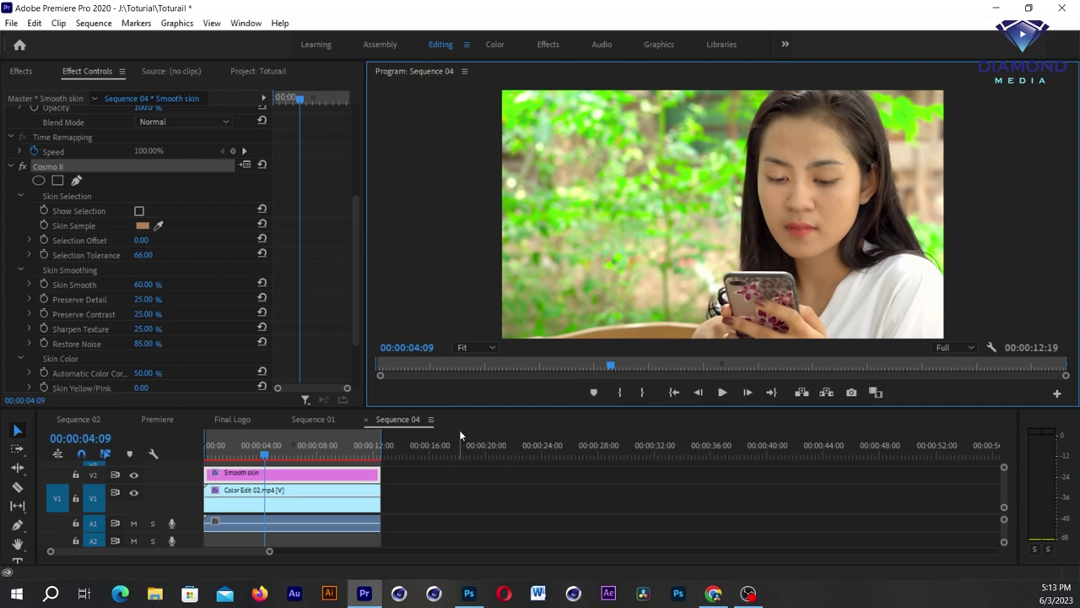
drag(304, 449, 206, 456)
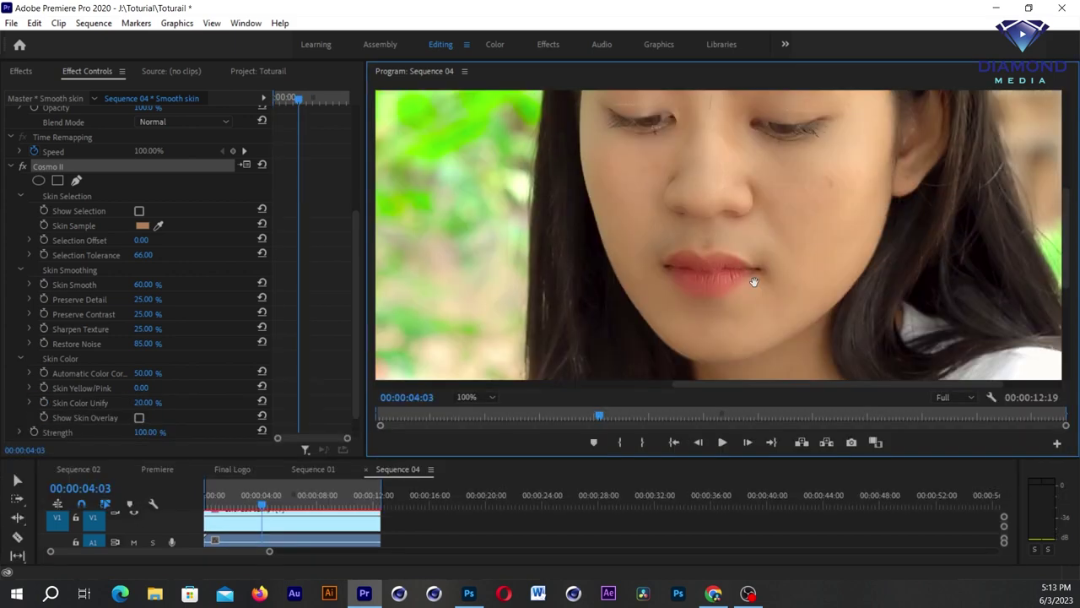